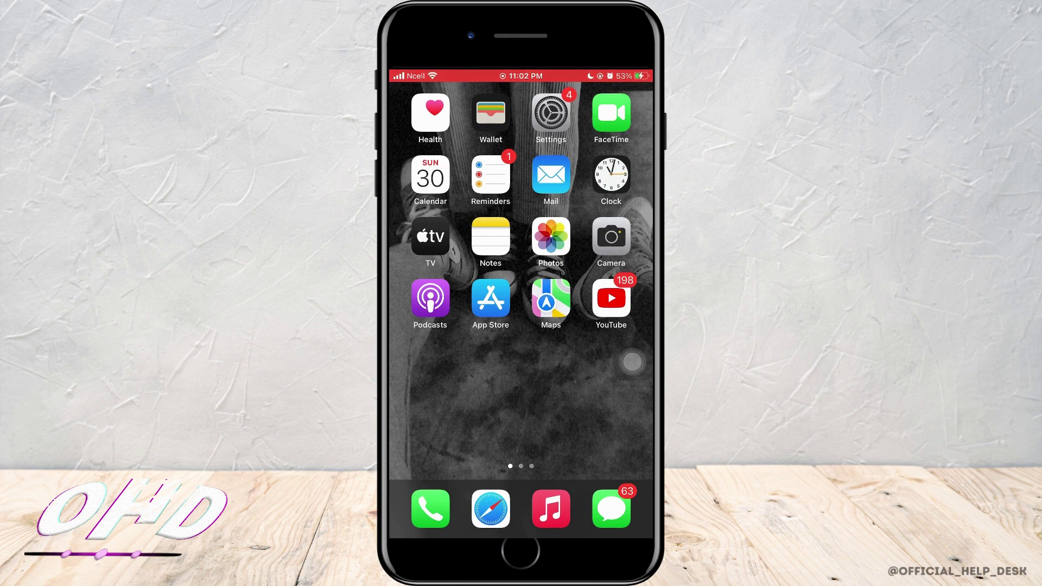
scroll(521, 269, right, 1)
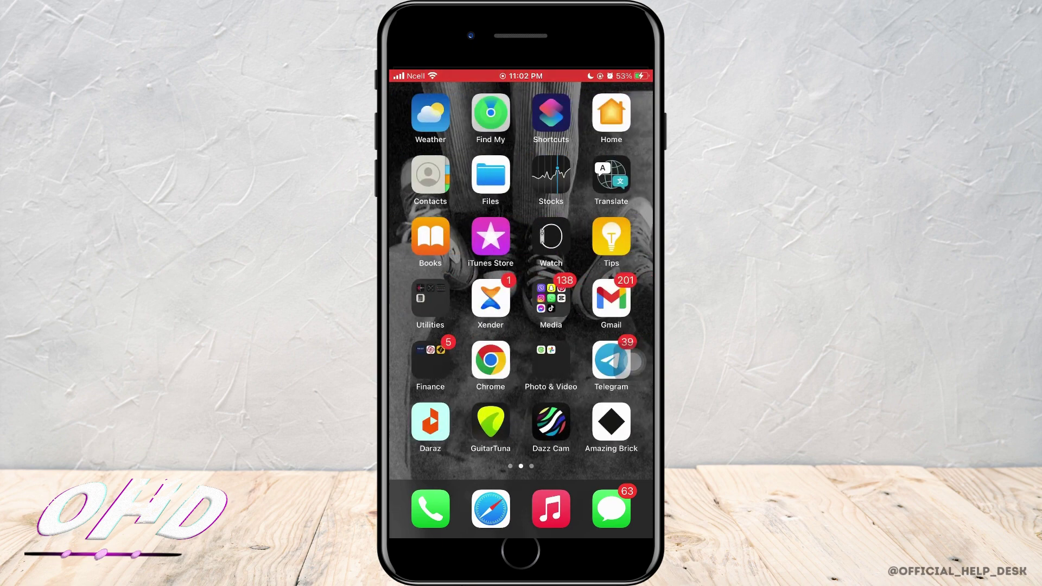
click(551, 298)
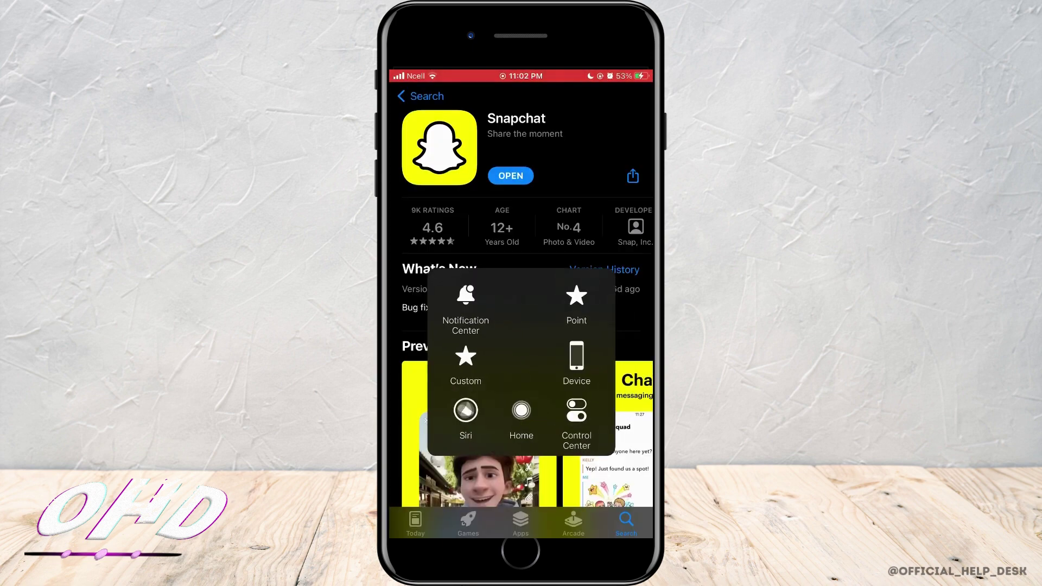
click(577, 302)
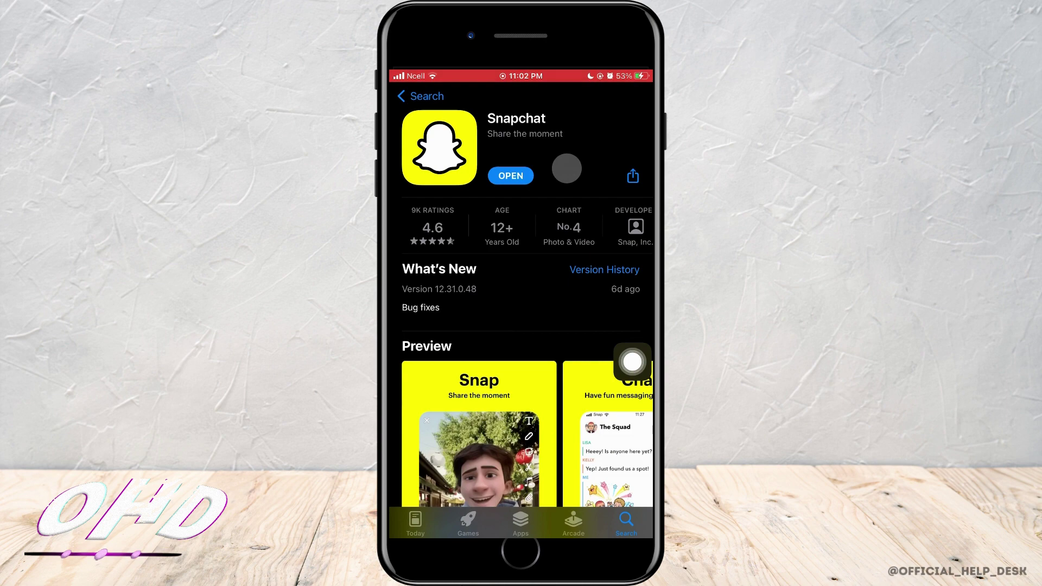
click(443, 98)
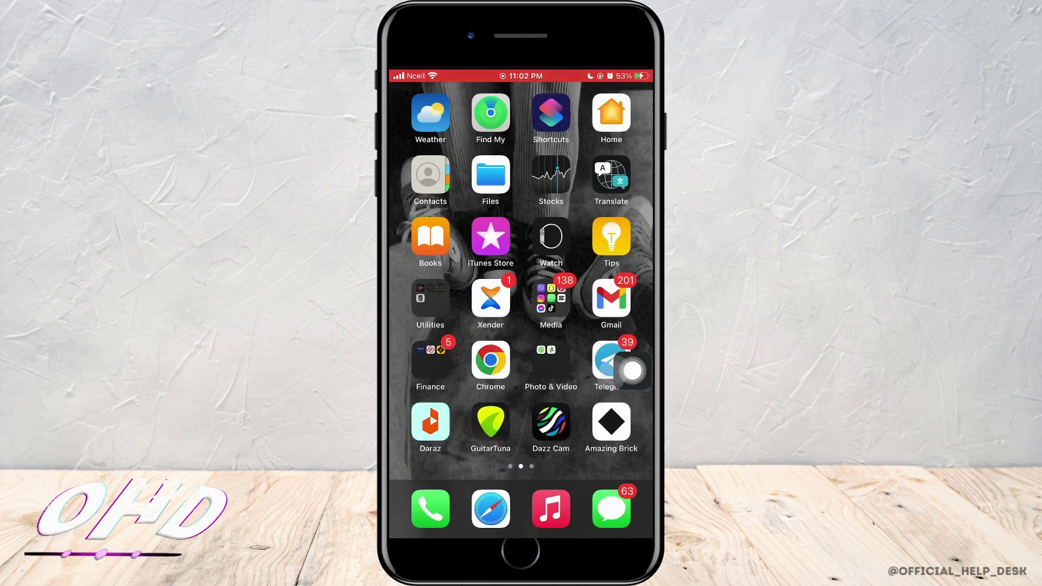
drag(585, 446, 652, 447)
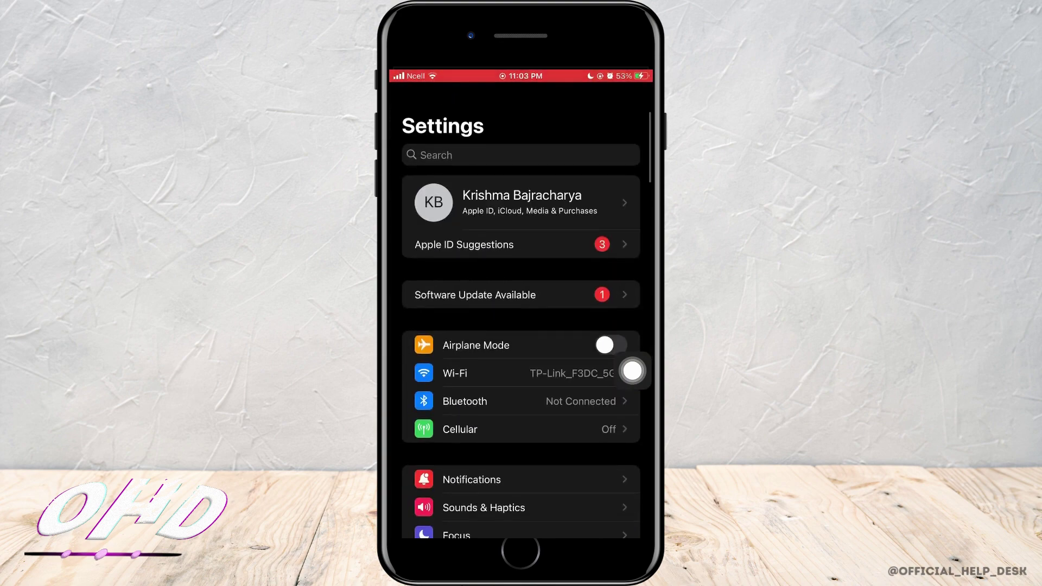
click(633, 371)
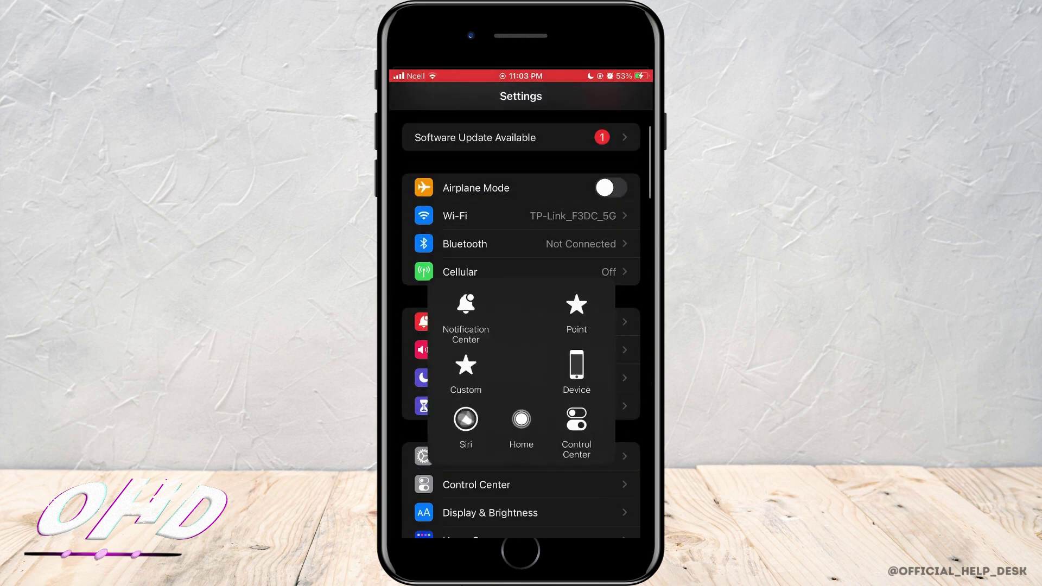
click(521, 422)
click(507, 457)
click(554, 172)
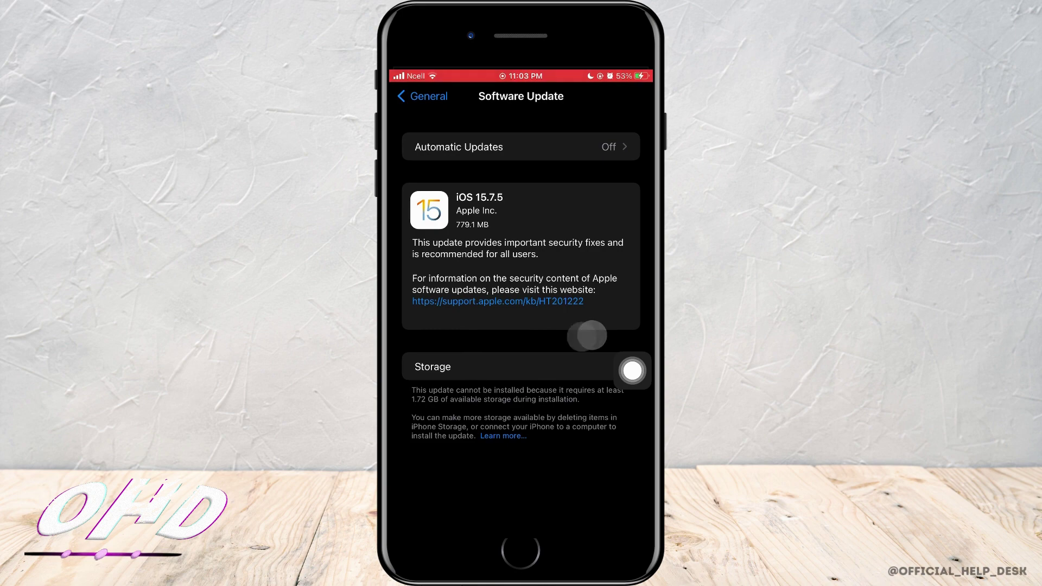
click(430, 96)
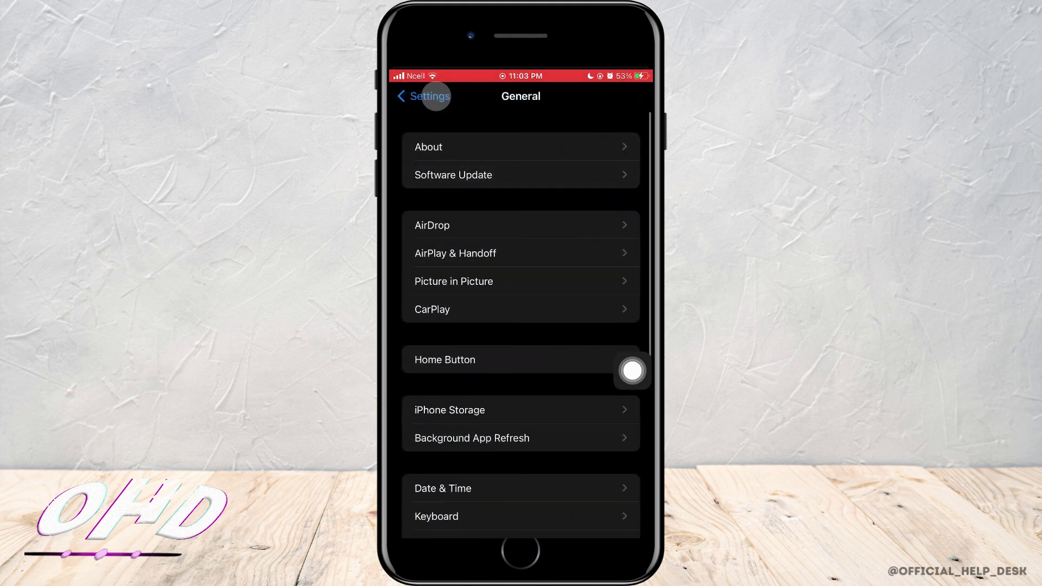
key(super)
drag(603, 286, 423, 286)
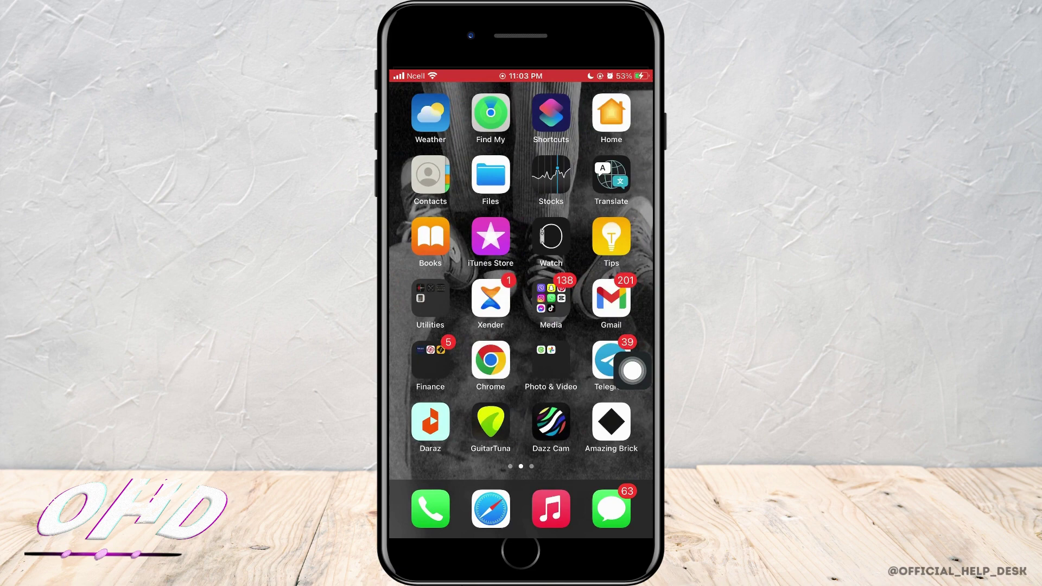
click(633, 370)
click(521, 422)
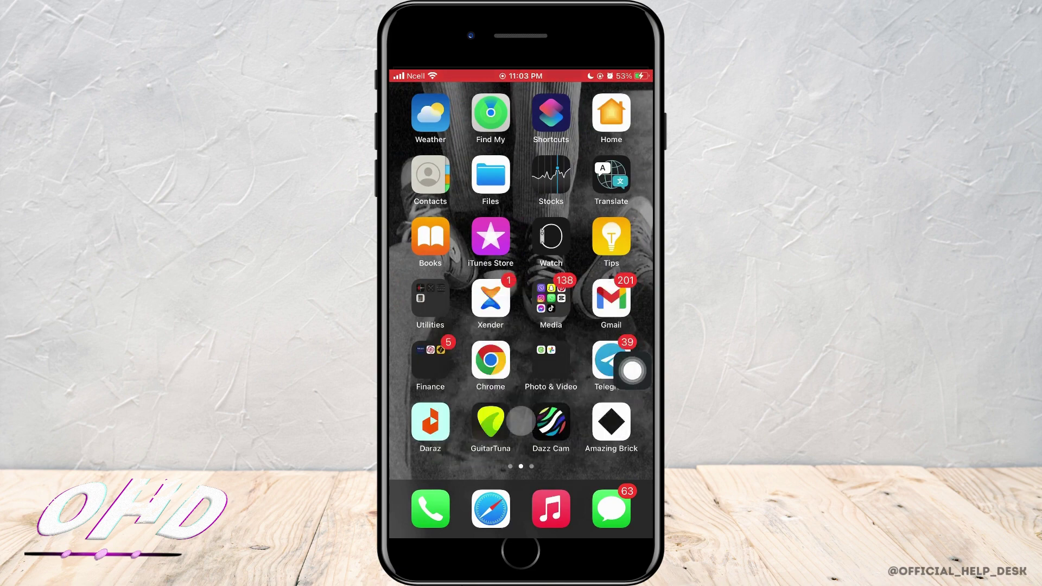
click(553, 300)
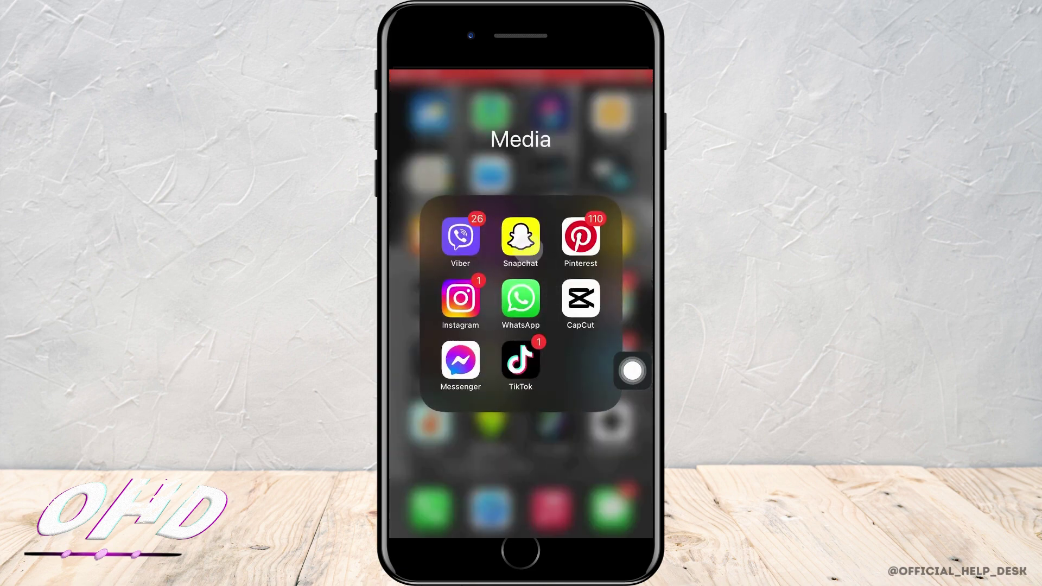
click(529, 247)
click(528, 391)
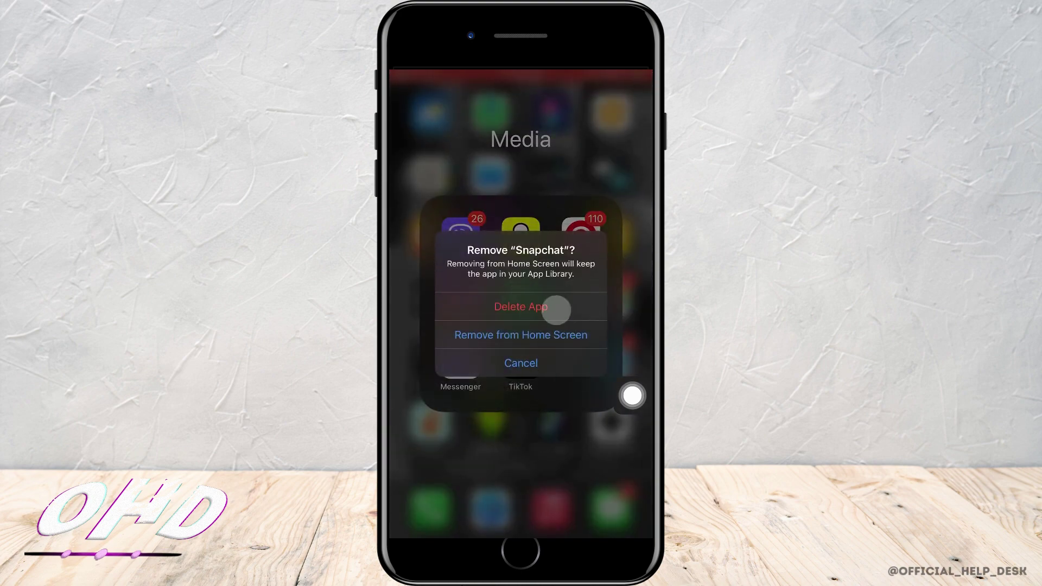
click(544, 365)
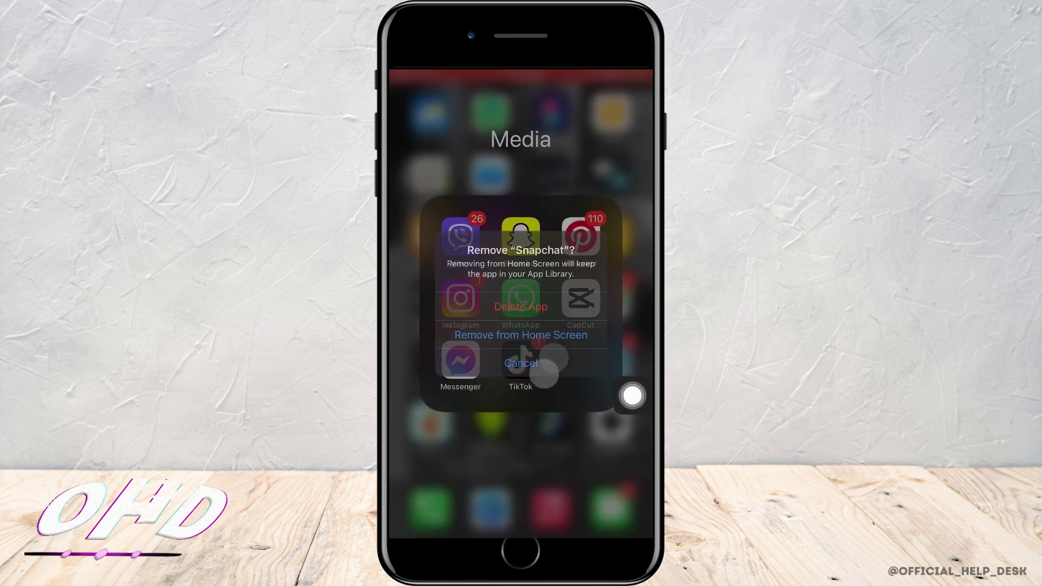
click(546, 440)
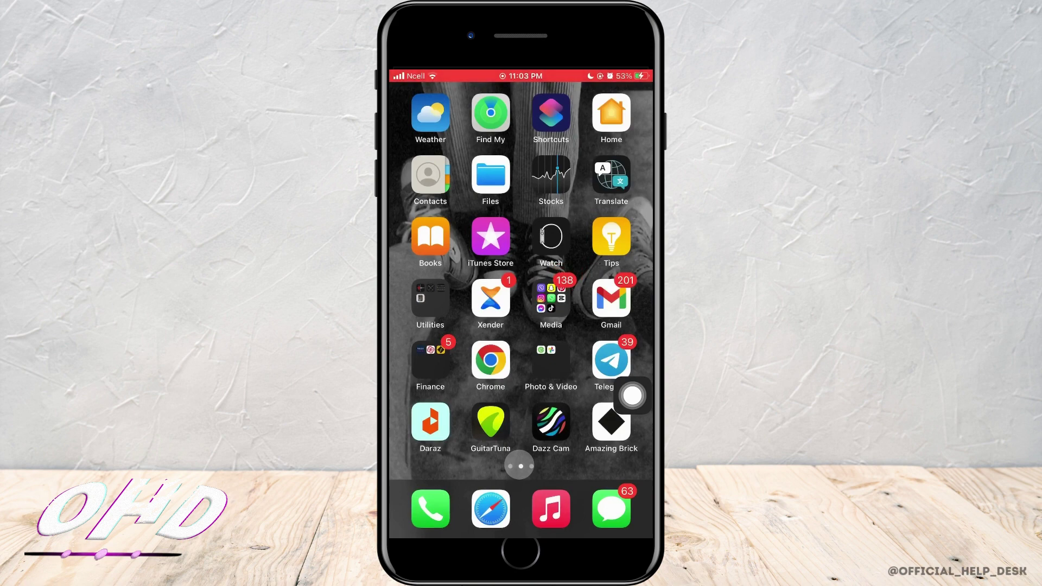